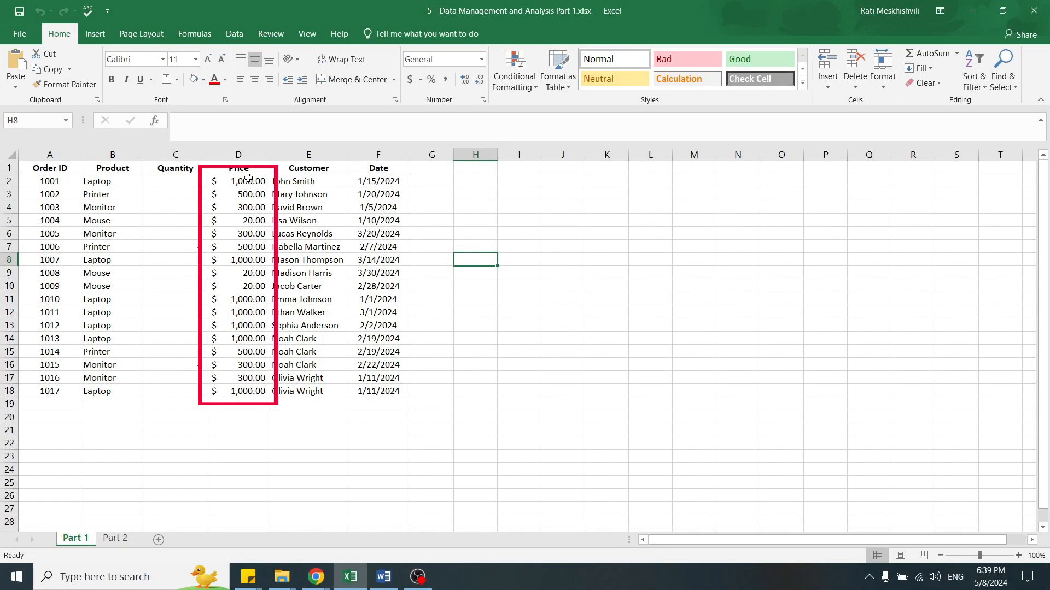
left_click_drag(238, 181, 235, 391)
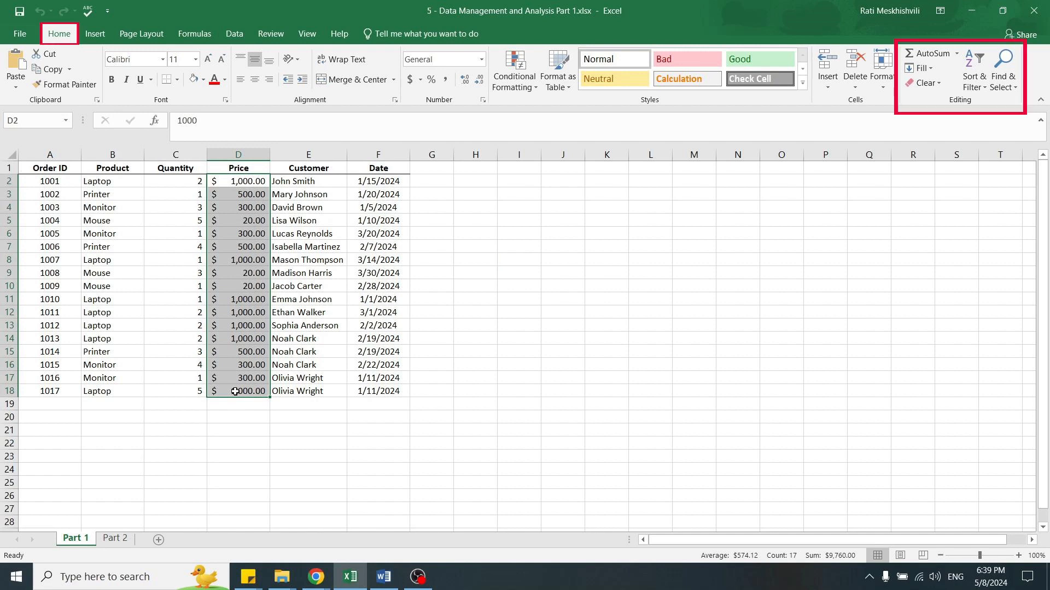
left_click(975, 81)
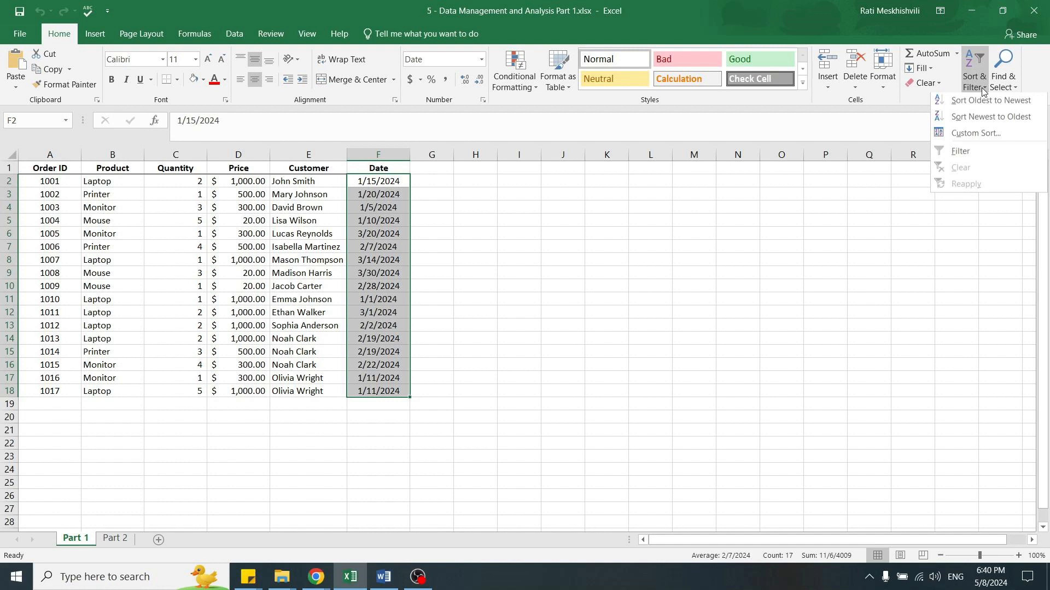
left_click(101, 198)
Step: Sort the order records by Product from A to Z, expanding the selection to include the adjacent columns
left_click_drag(104, 180, 117, 394)
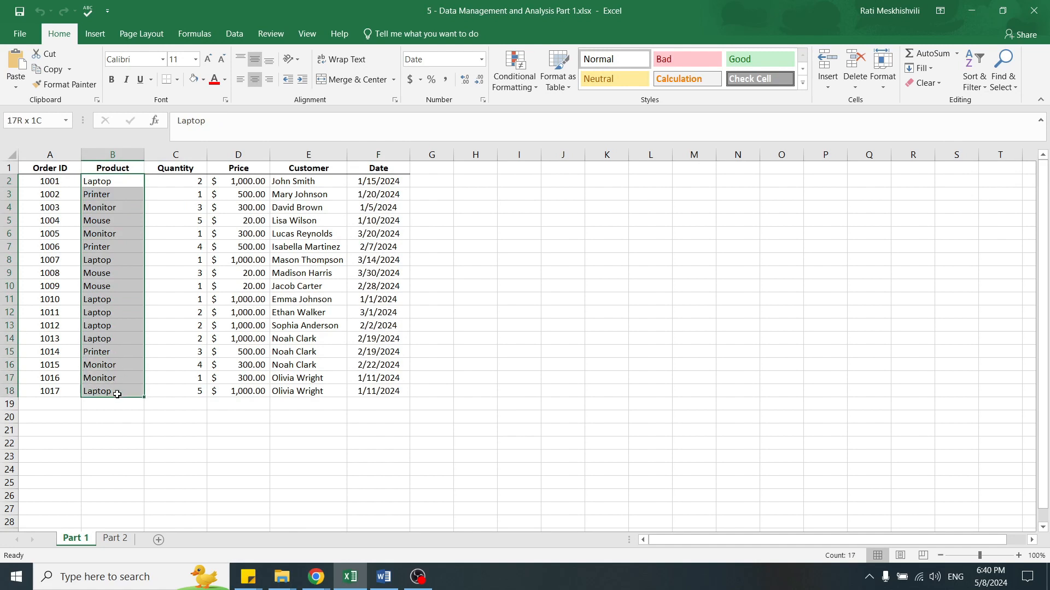
left_click(974, 87)
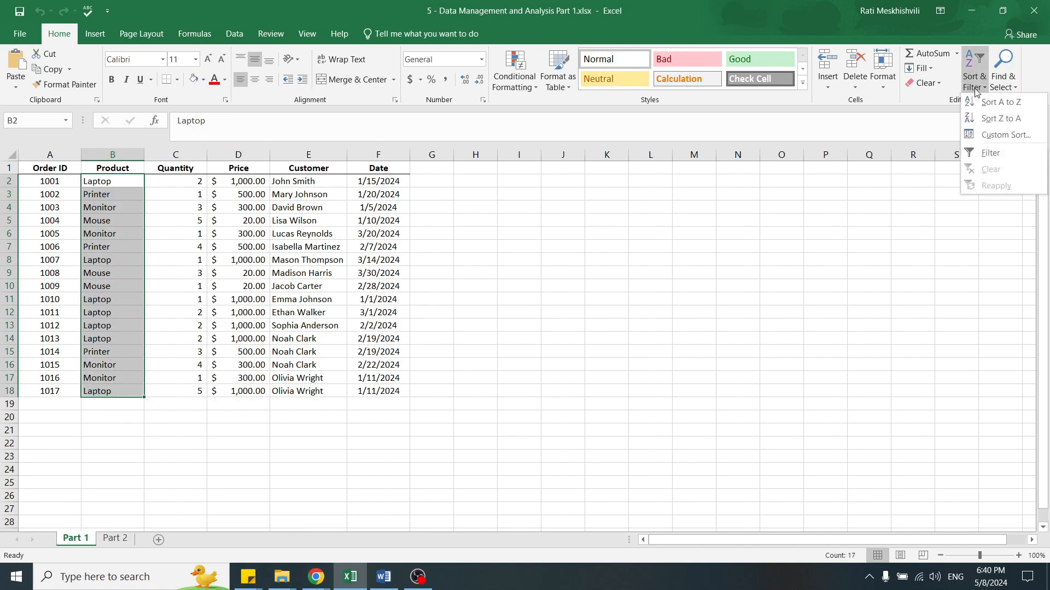
left_click(988, 103)
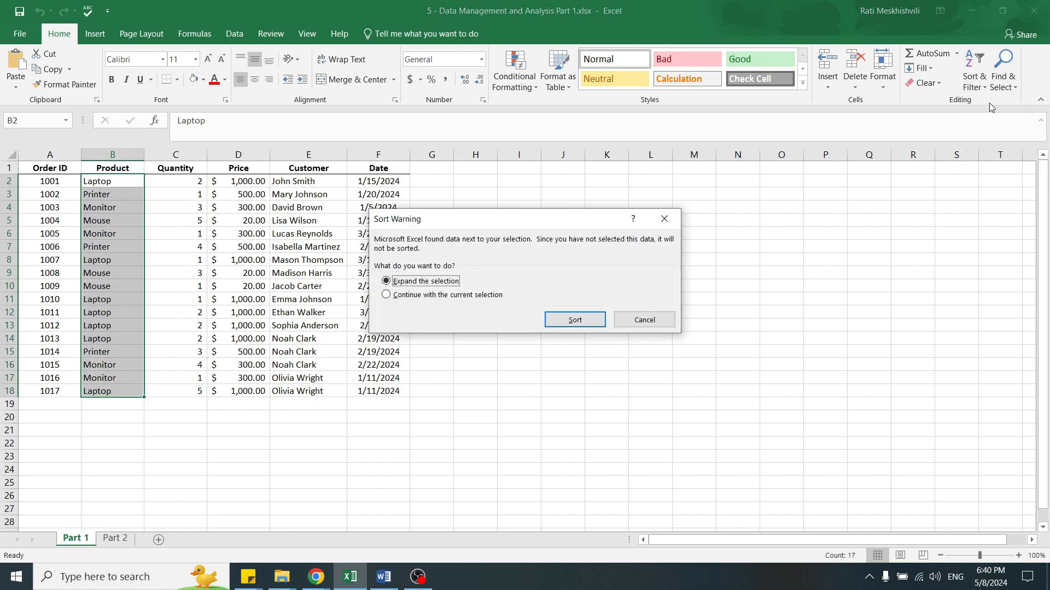
left_click(576, 322)
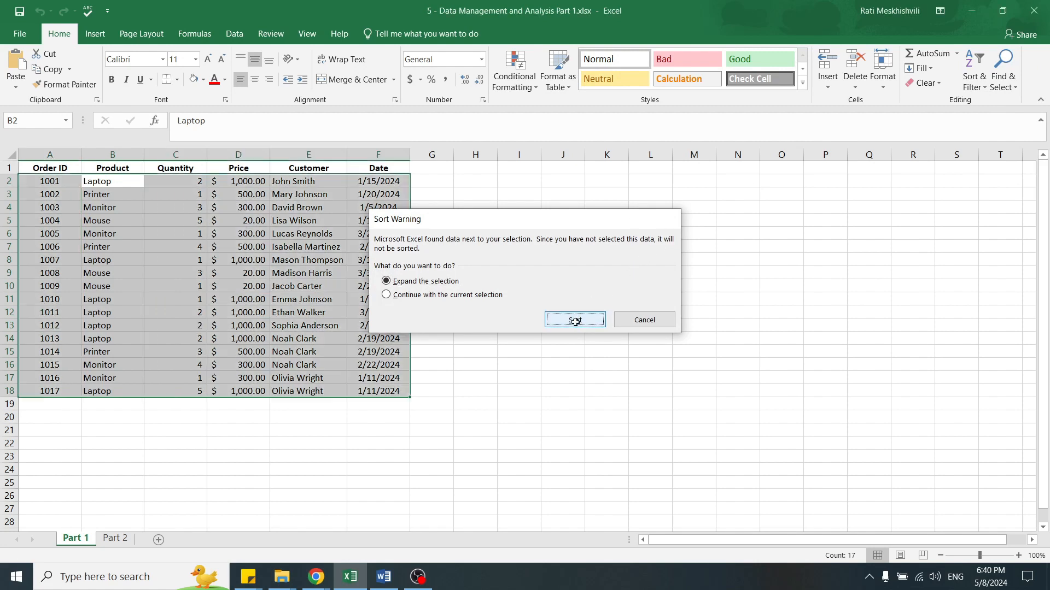
left_click(702, 324)
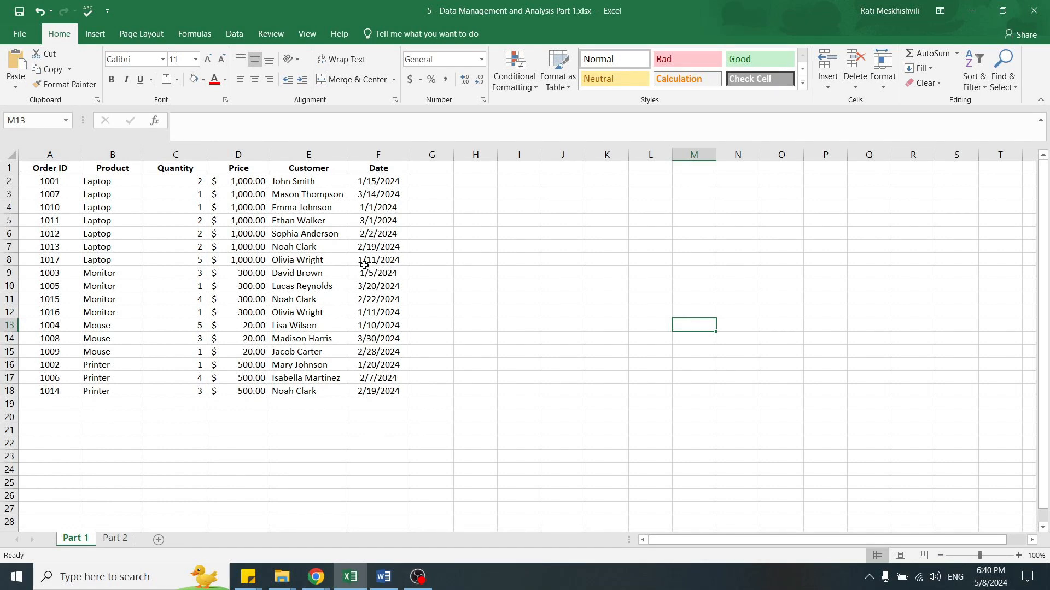
Step: Add filters to the header row of the order table in A1:F18
left_click_drag(40, 167, 389, 391)
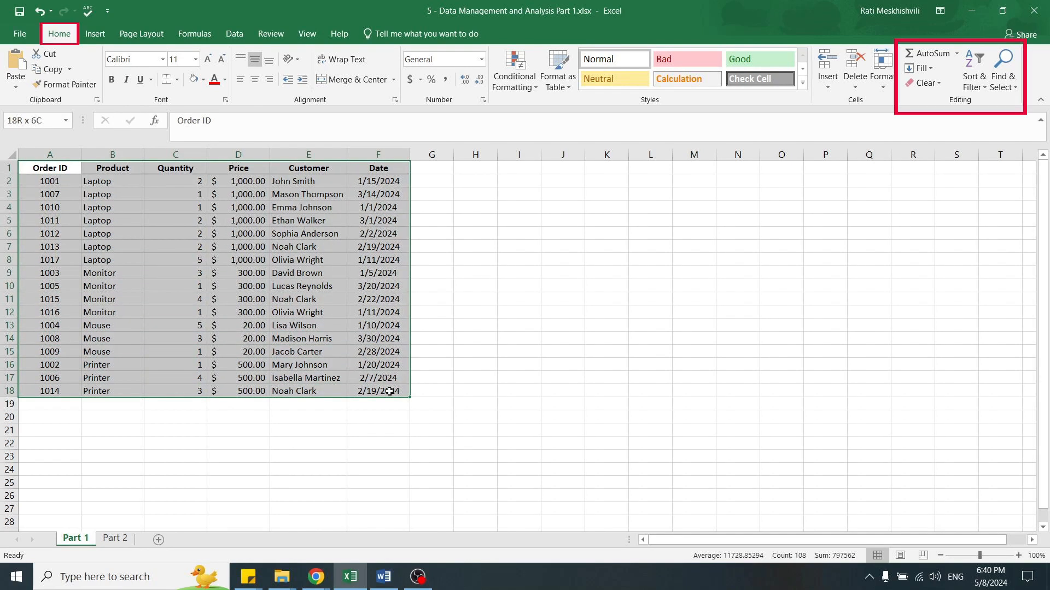
left_click_drag(389, 391, 389, 391)
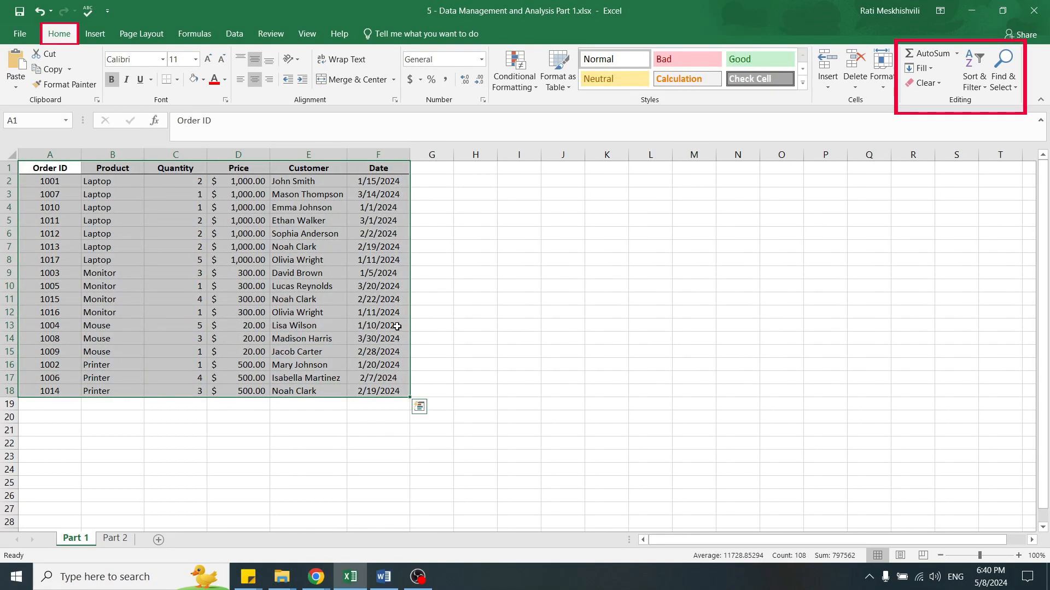
left_click(975, 82)
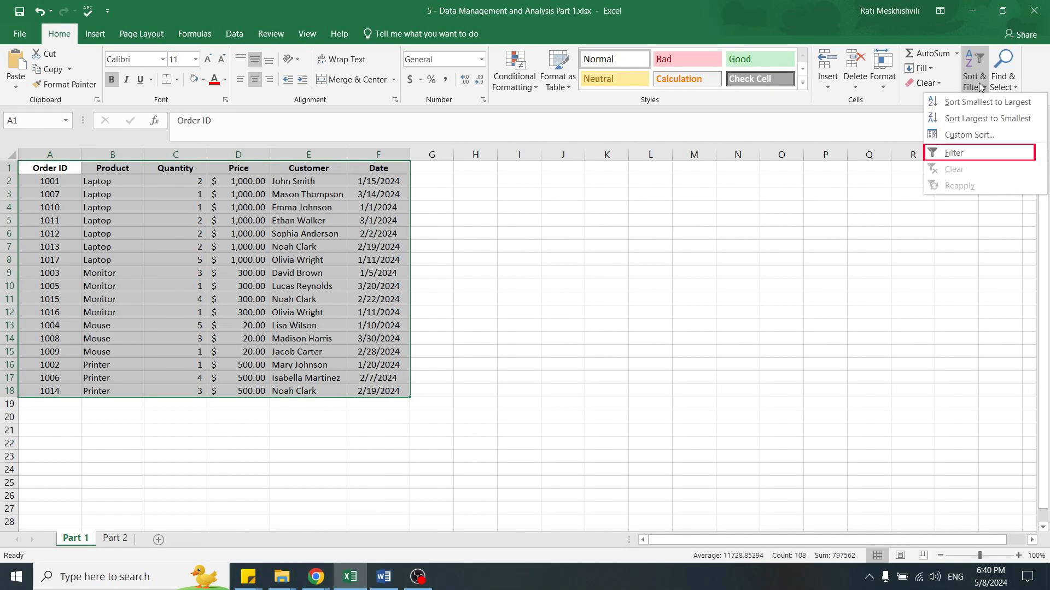
left_click(970, 152)
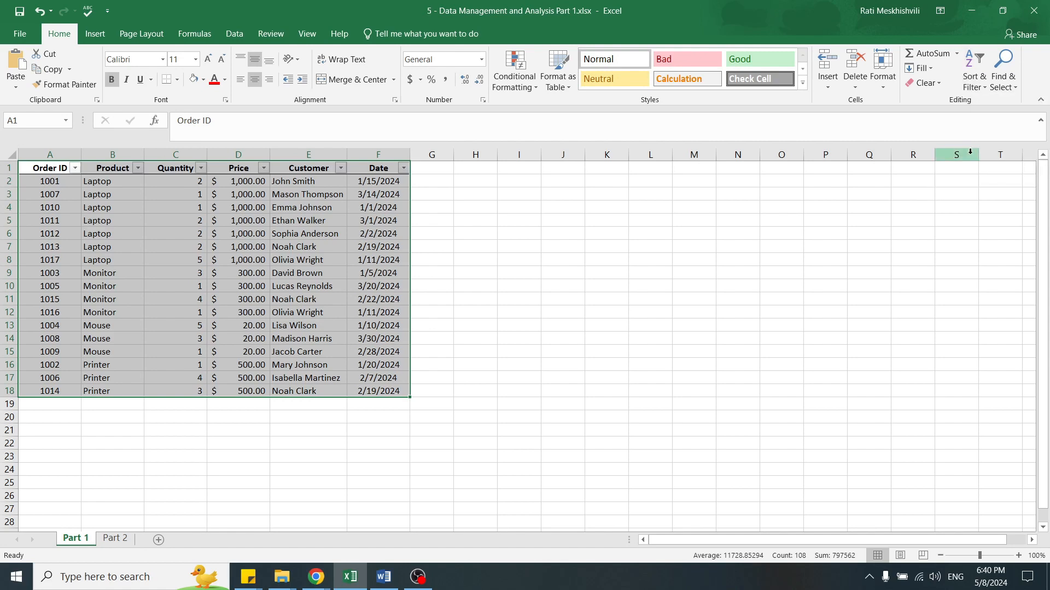
left_click(485, 219)
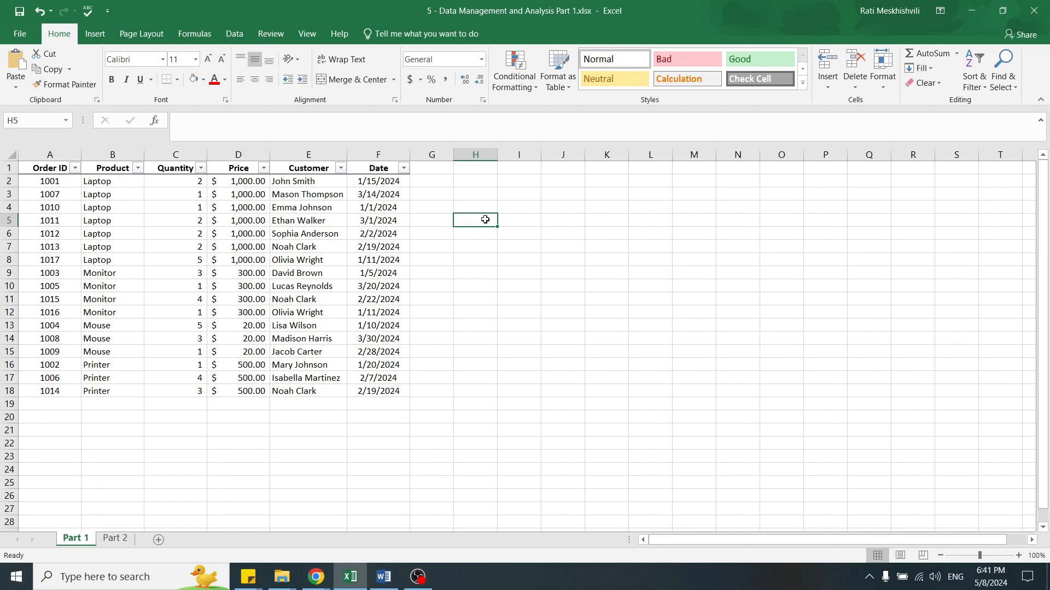
Step: Filter the Product column to show only Laptop orders, and undo that filter
left_click(138, 168)
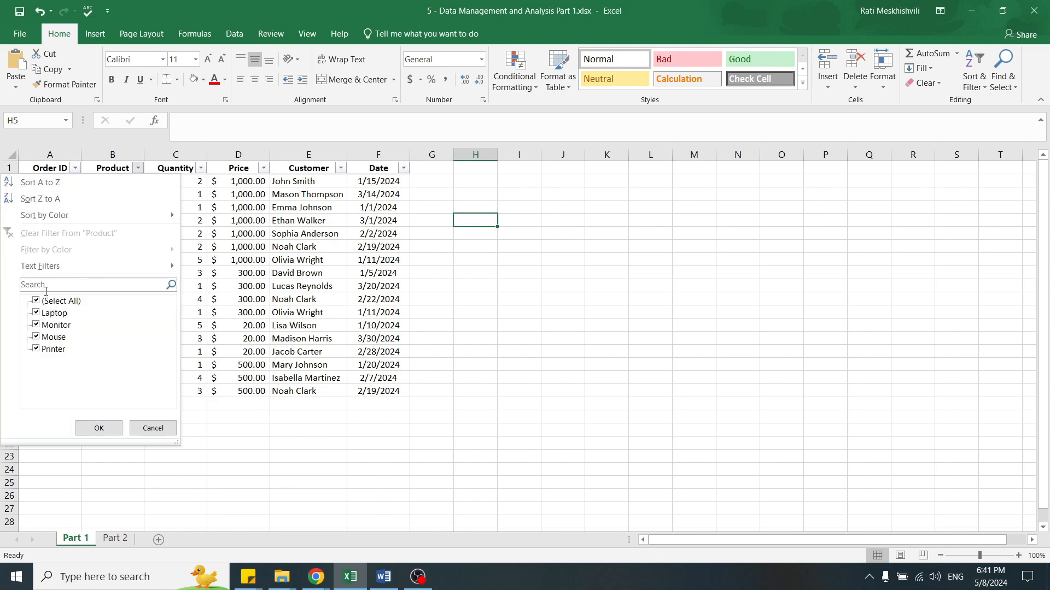
left_click(37, 301)
left_click(36, 313)
left_click(94, 427)
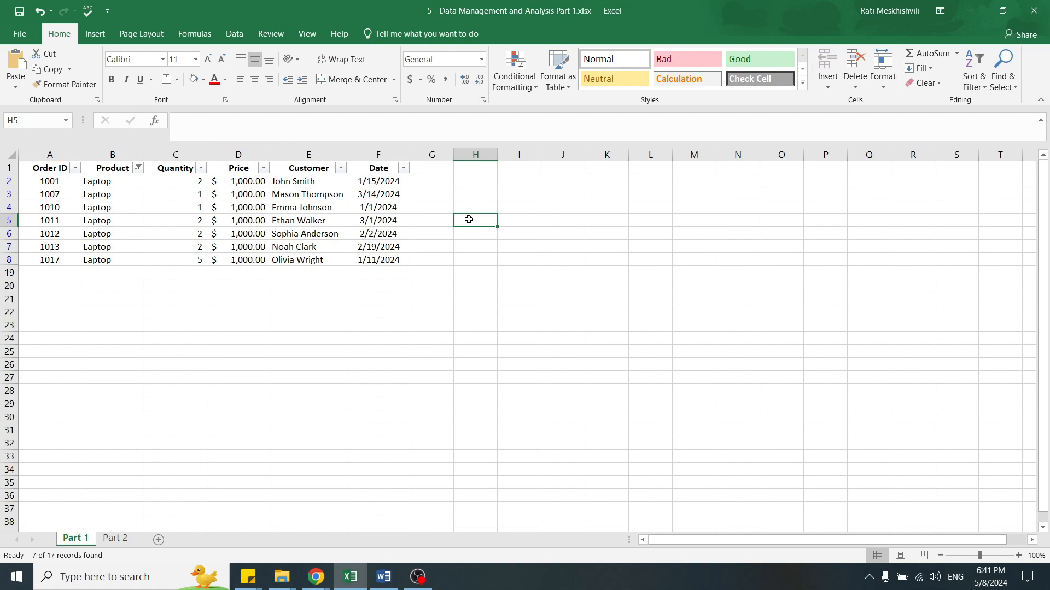
key("ctrl+z")
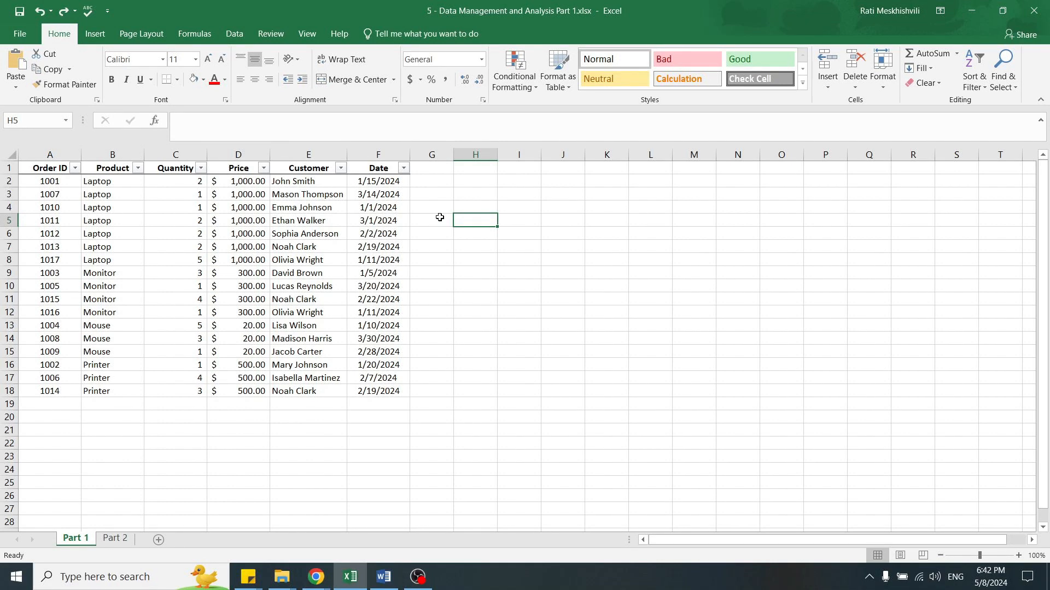
Step: Create a PivotTable from the order table in A1:F18 on a new worksheet
left_click(48, 167)
left_click_drag(61, 179, 363, 393)
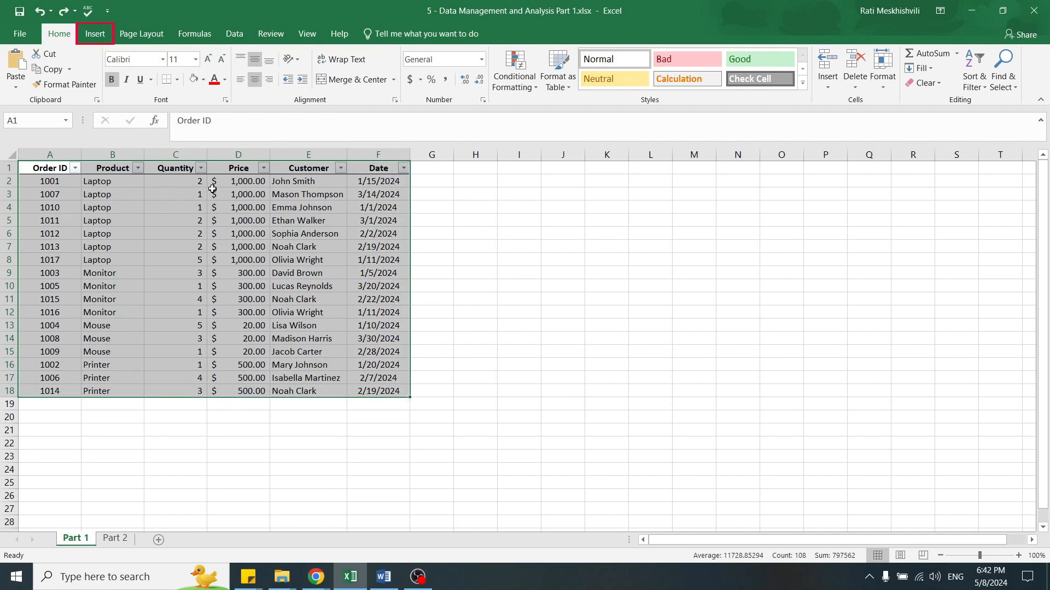
left_click(94, 36)
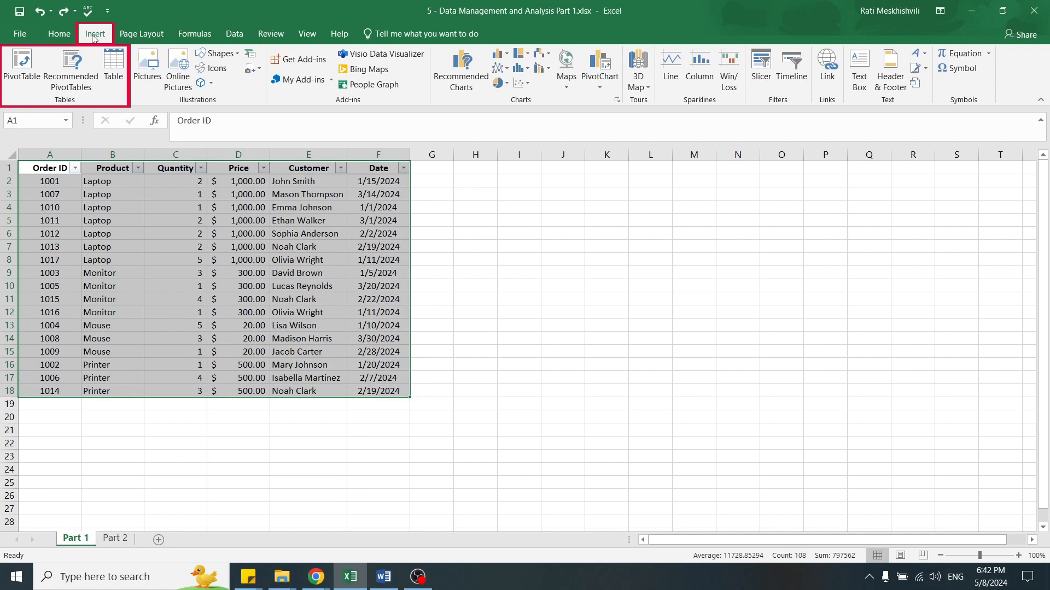
left_click(30, 67)
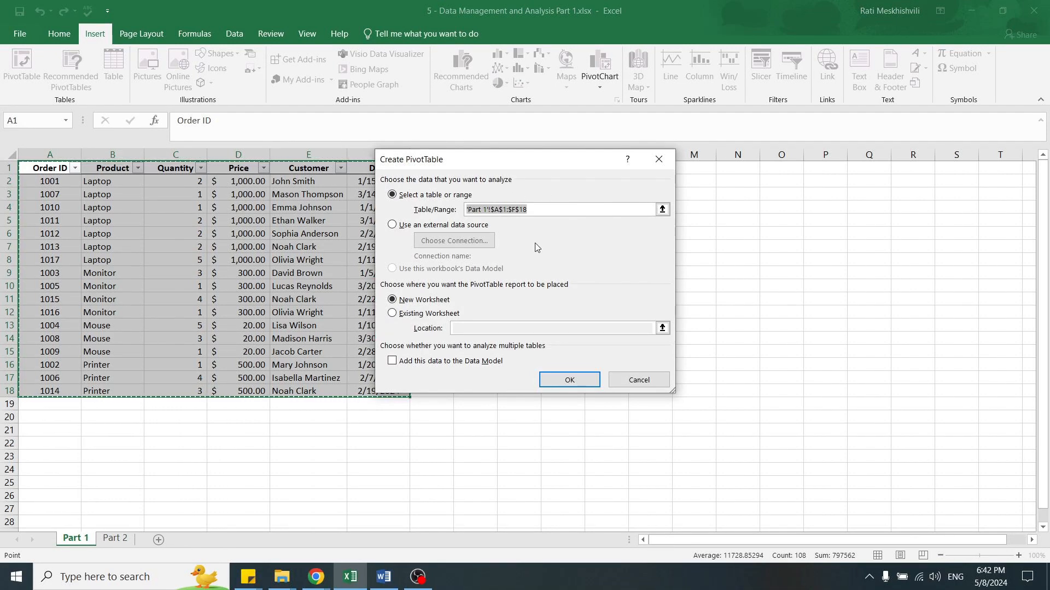
left_click(573, 387)
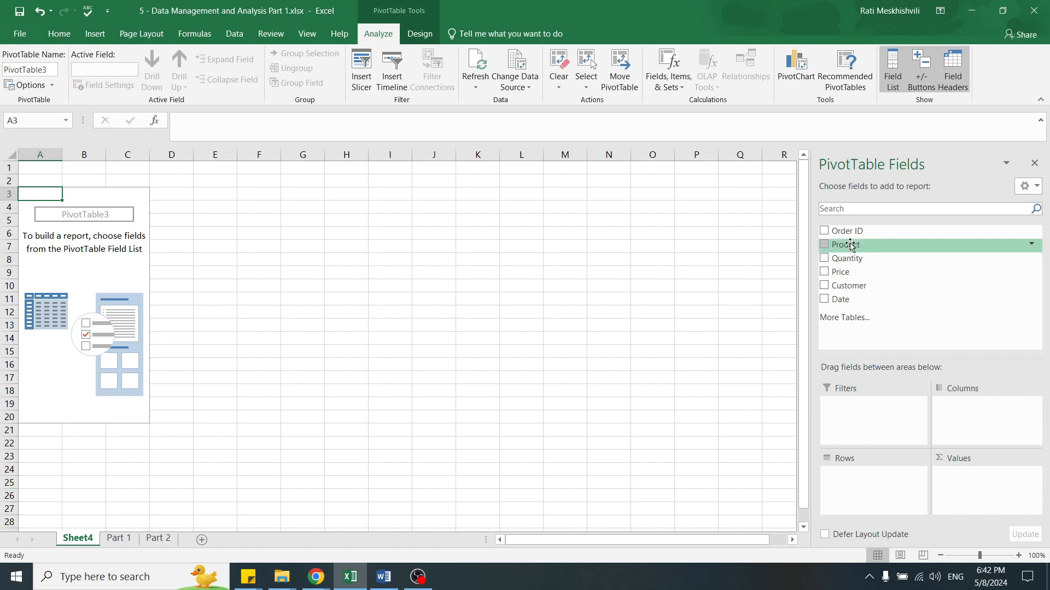
Step: Lay out the PivotTable with Product as columns, Quantity as values and Date as rows, removing the Months field
left_click_drag(851, 246, 958, 414)
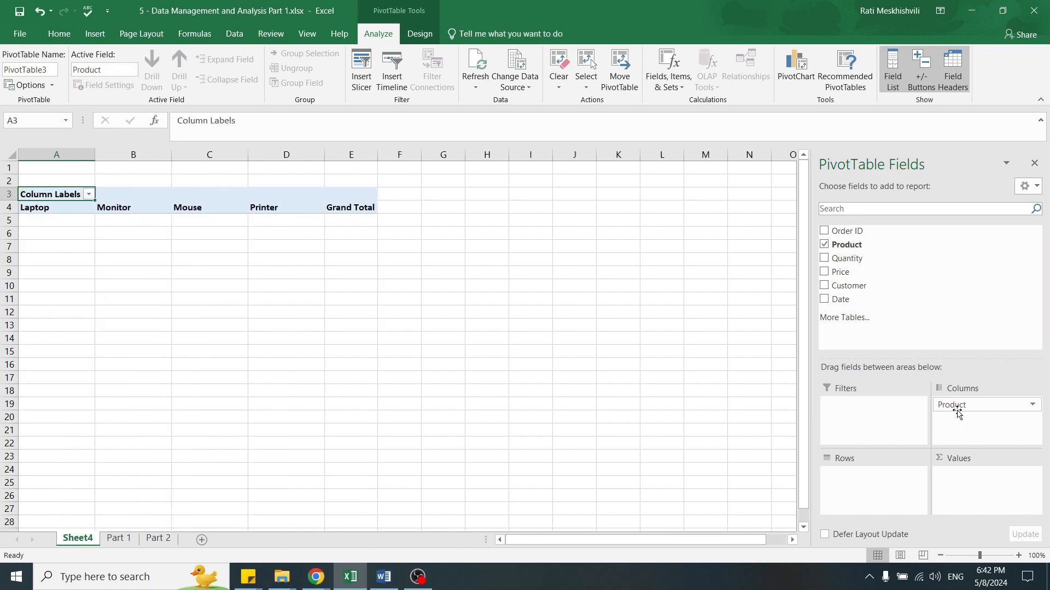
left_click_drag(850, 258, 957, 484)
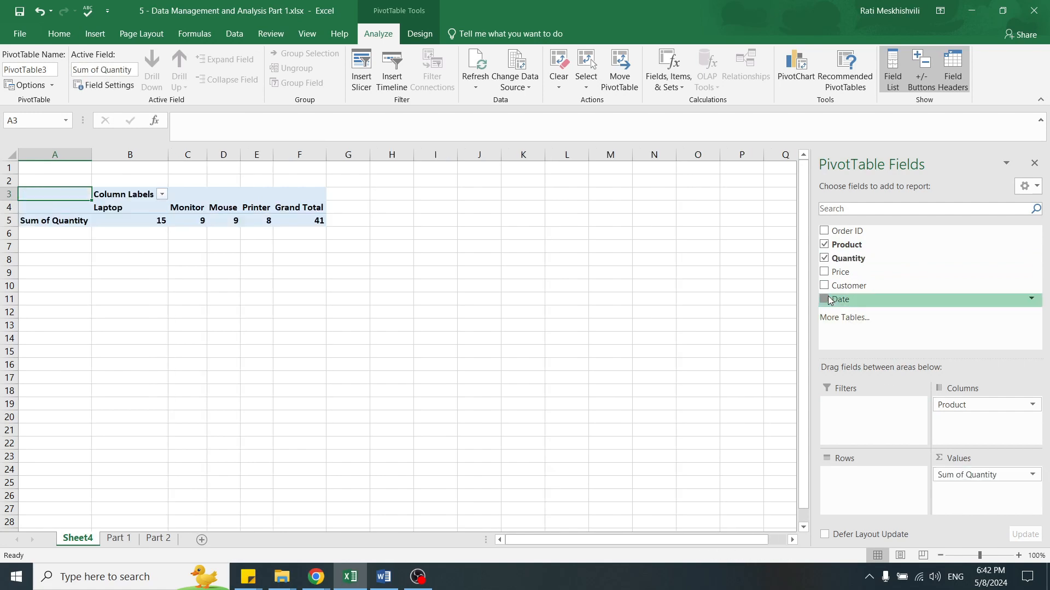
left_click_drag(829, 300, 848, 494)
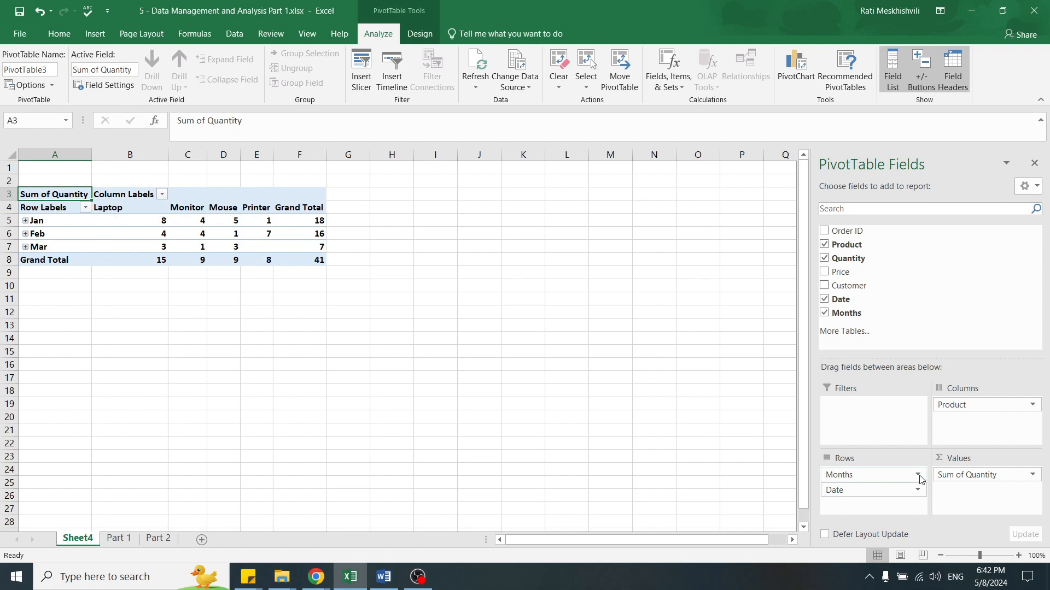
left_click(886, 474)
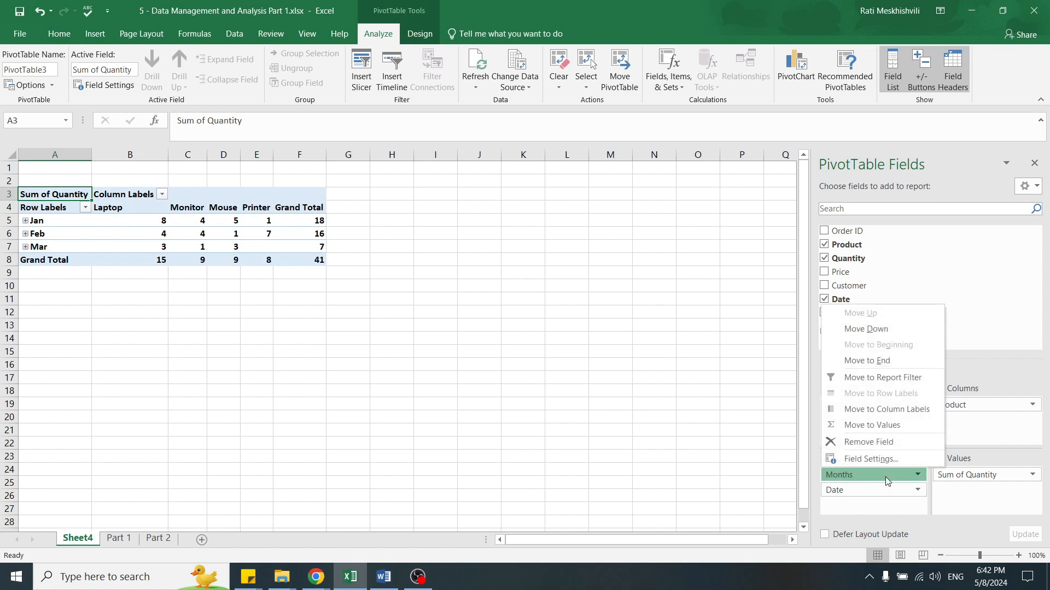
left_click(861, 444)
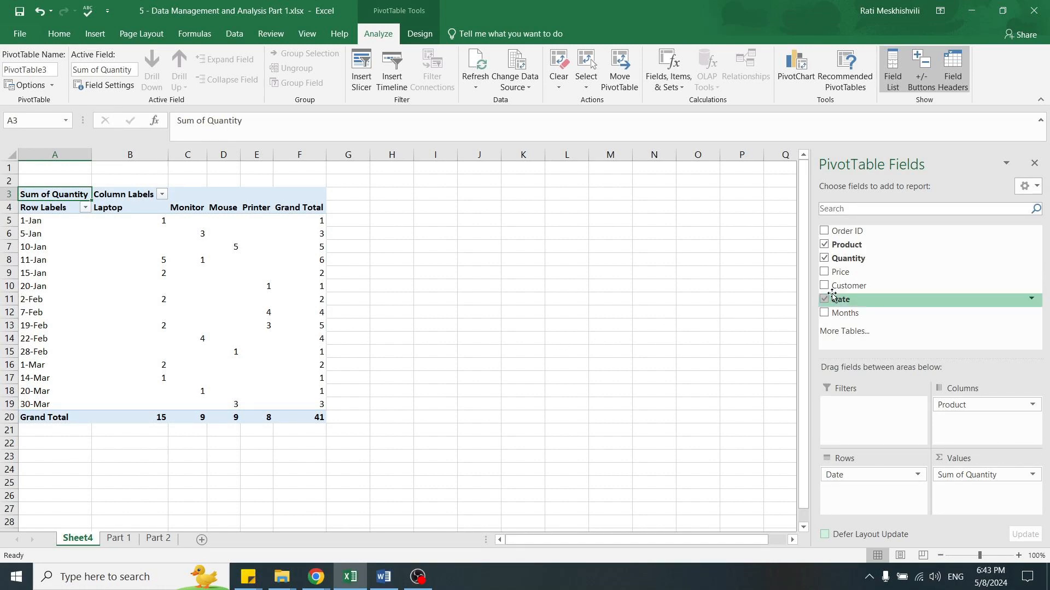
Step: Add Customer as the PivotTable's report filter and restrict it to the eighth customer listed
left_click_drag(848, 285, 873, 418)
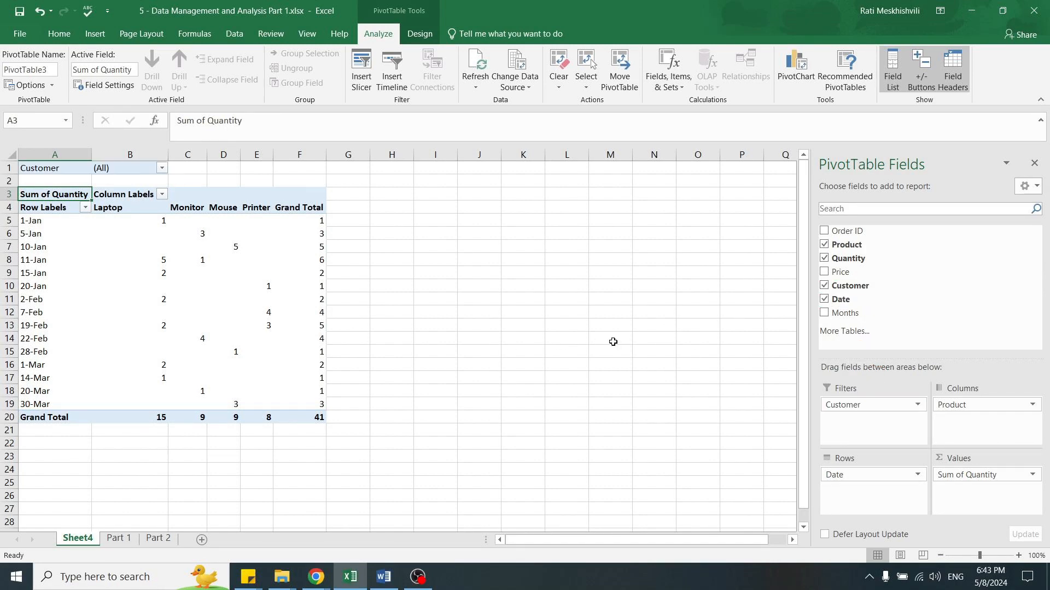
left_click(161, 168)
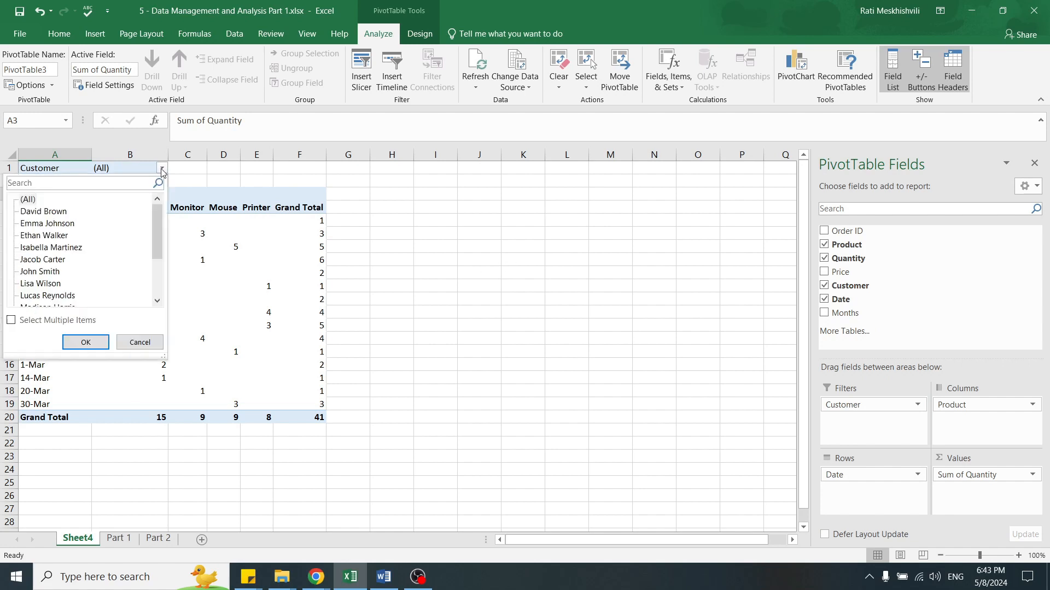
left_click(65, 296)
left_click(84, 342)
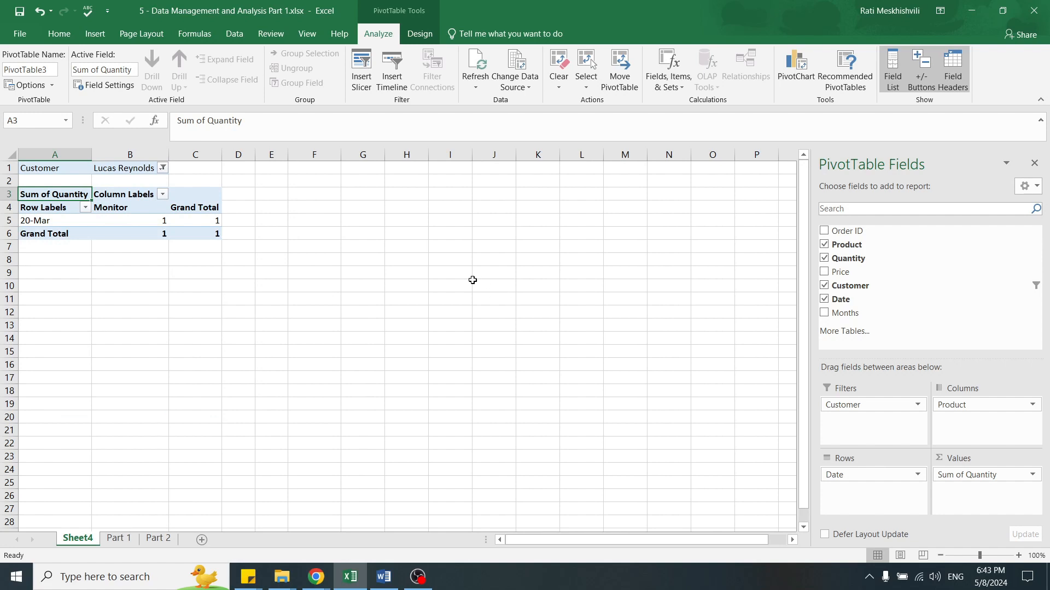